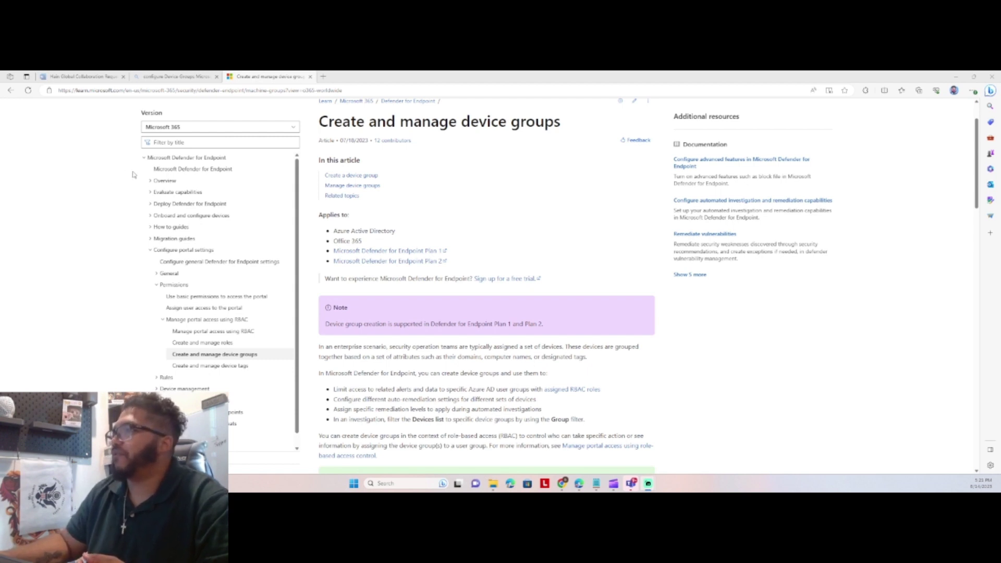
Scroll through the Microsoft Learn article to the 'Create a device group' steps.
scroll(462, 291, "down", 3)
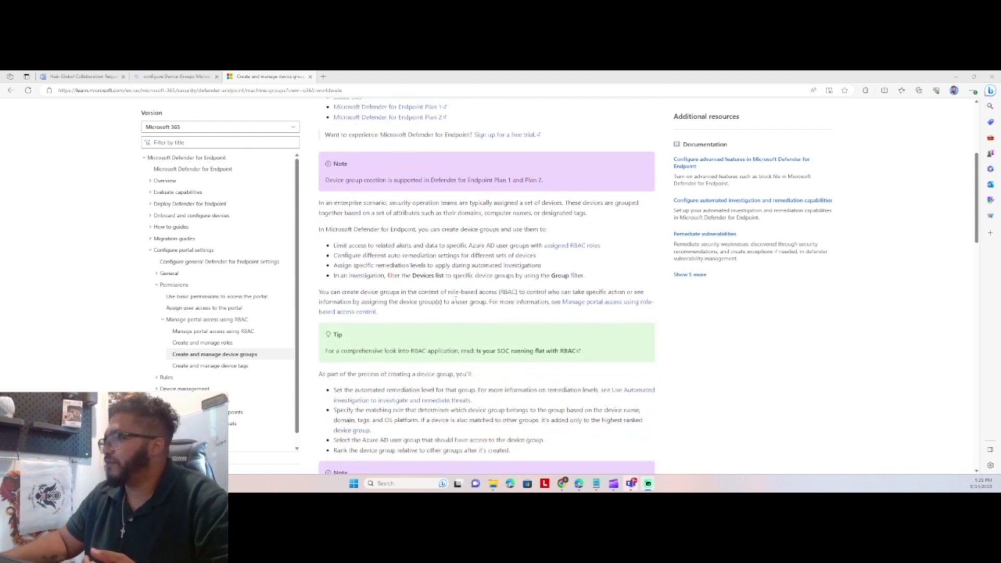
scroll(453, 303, "up", 1)
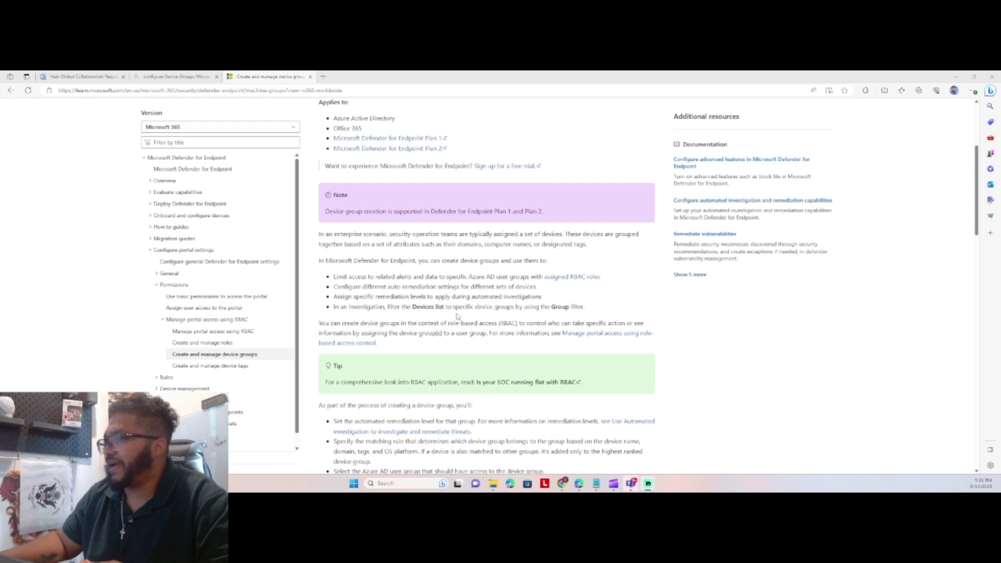
scroll(457, 315, "down", 2)
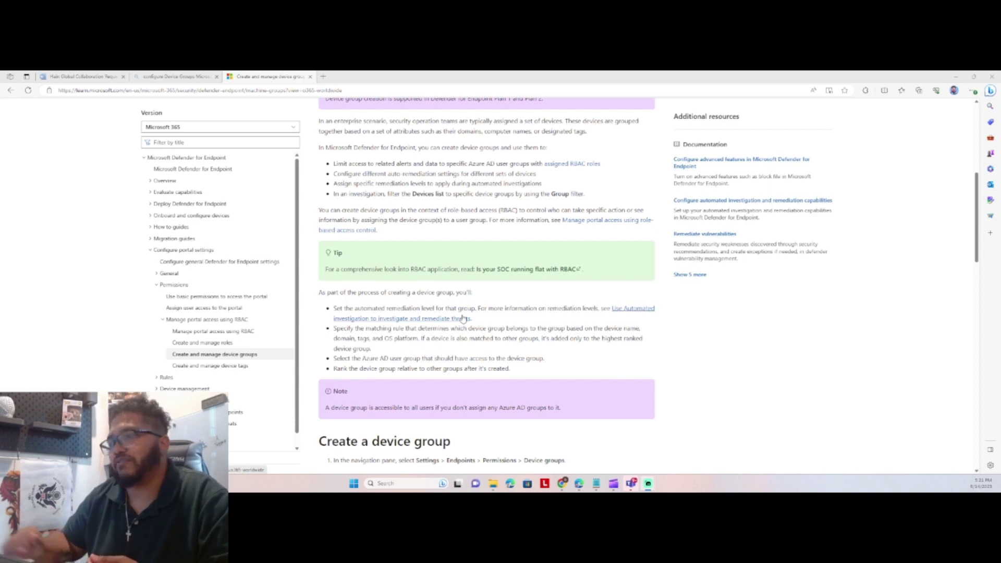
scroll(486, 321, "down", 2)
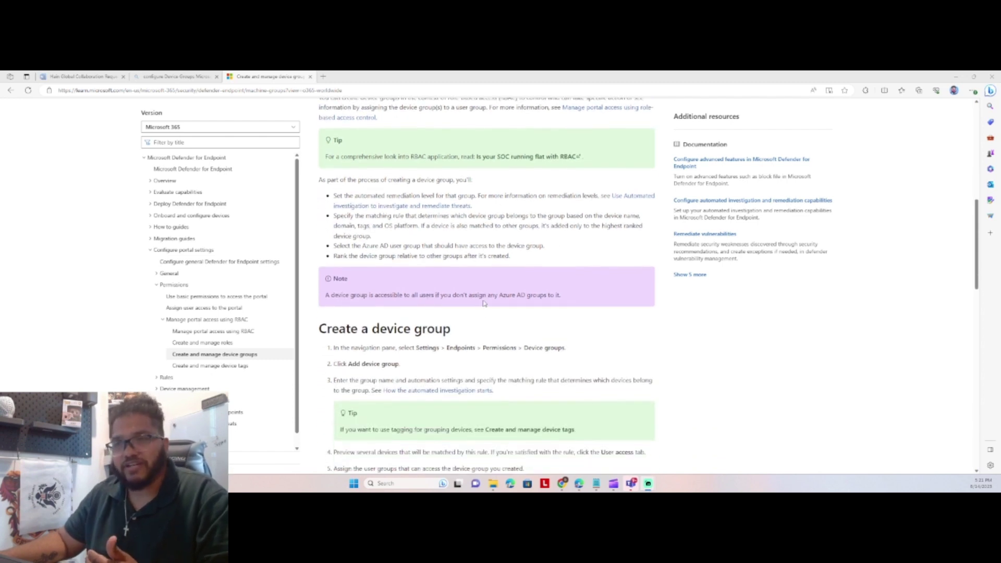
scroll(478, 303, "down", 1)
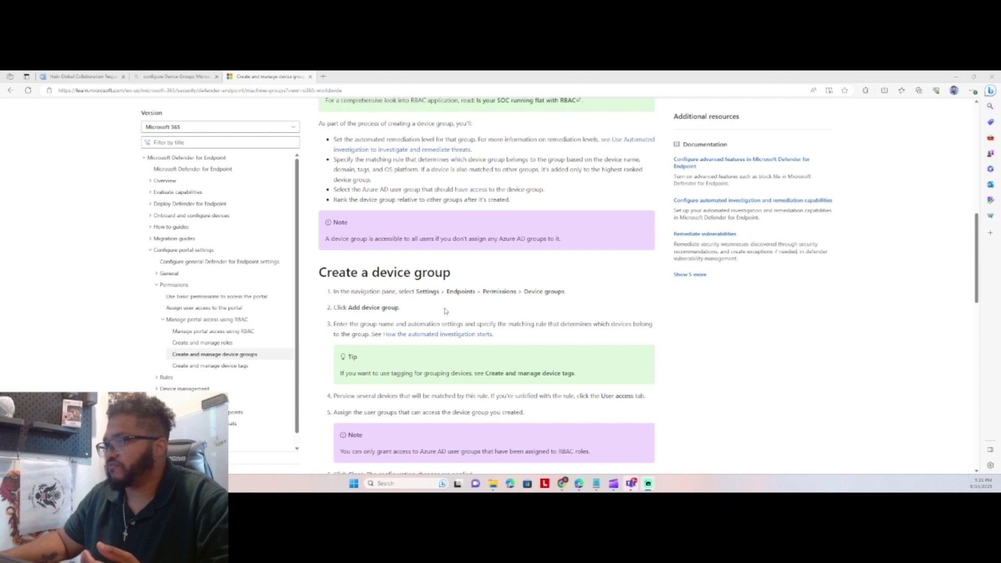
scroll(448, 310, "down", 1)
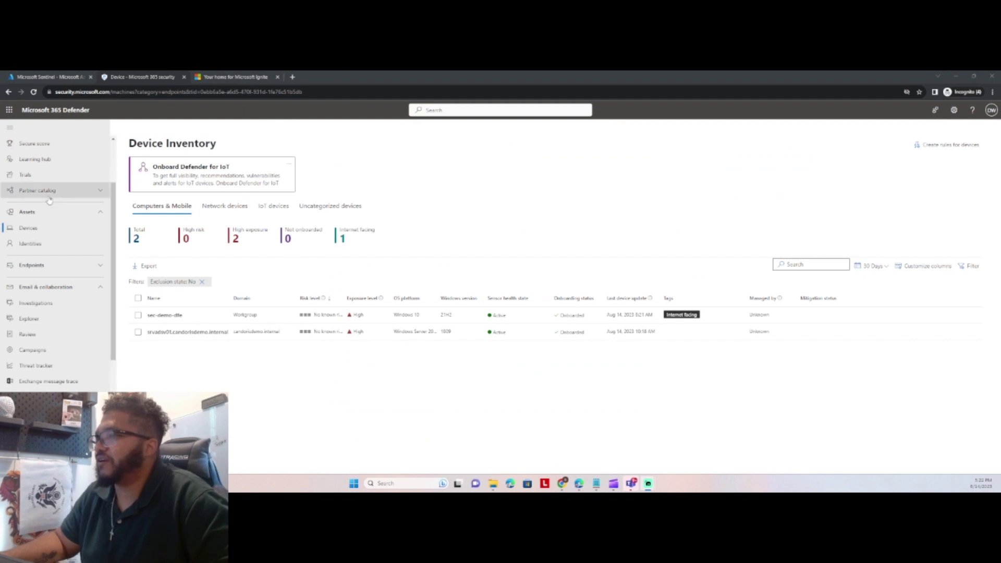
Navigate to Settings > Endpoints > Device groups, which shows no existing groups.
scroll(67, 198, "up", 3)
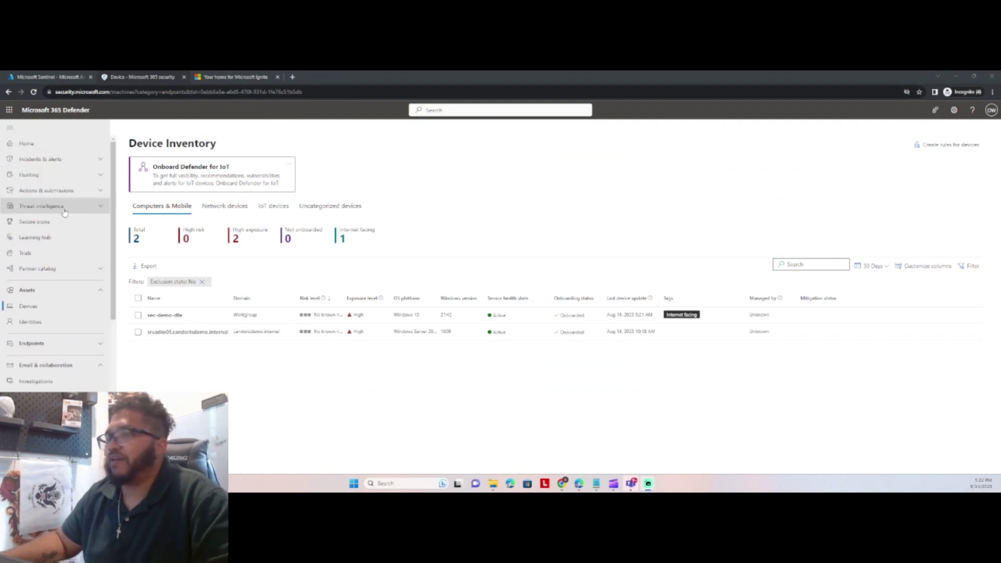
scroll(57, 224, "down", 3)
scroll(45, 339, "down", 5)
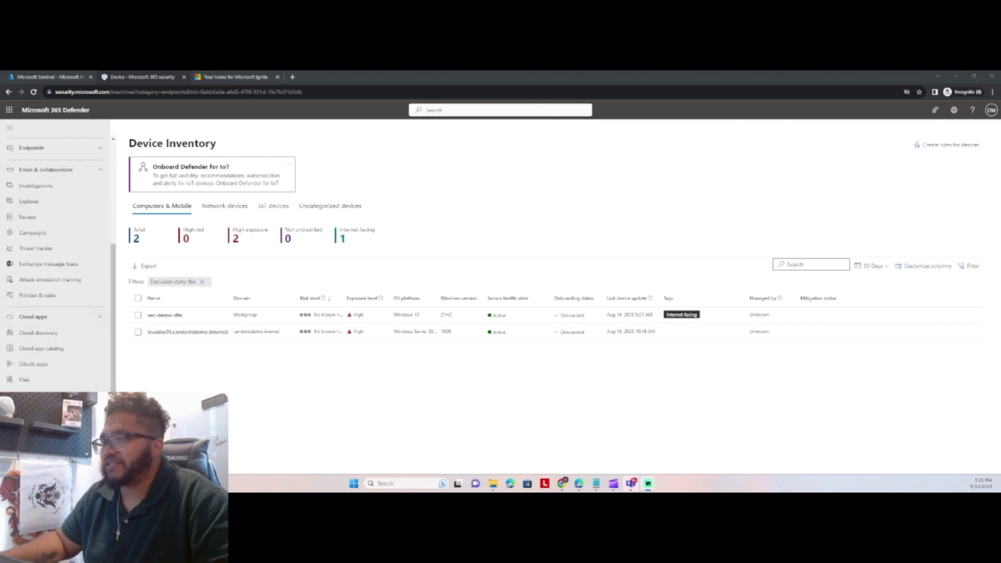
left_click(29, 422)
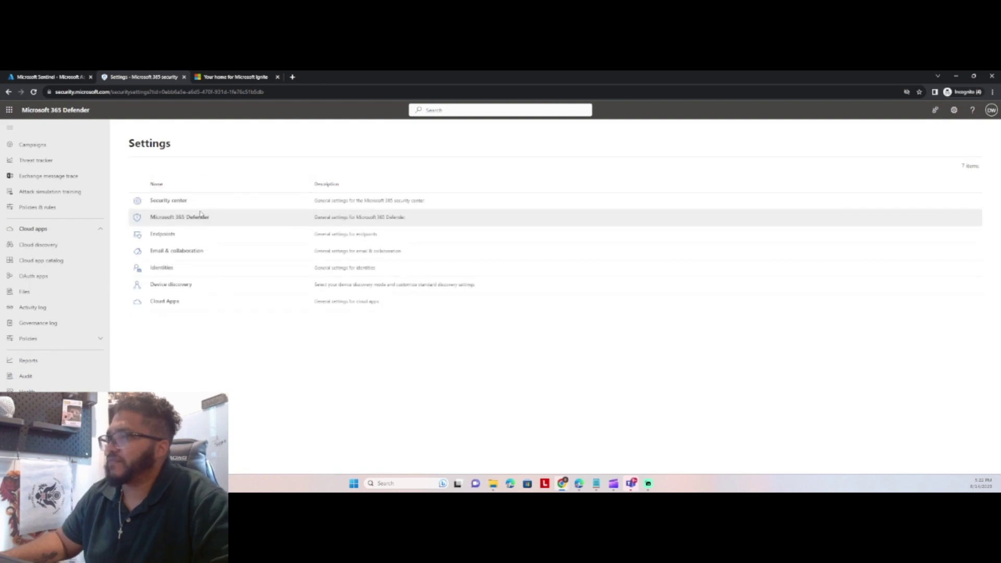
left_click(163, 234)
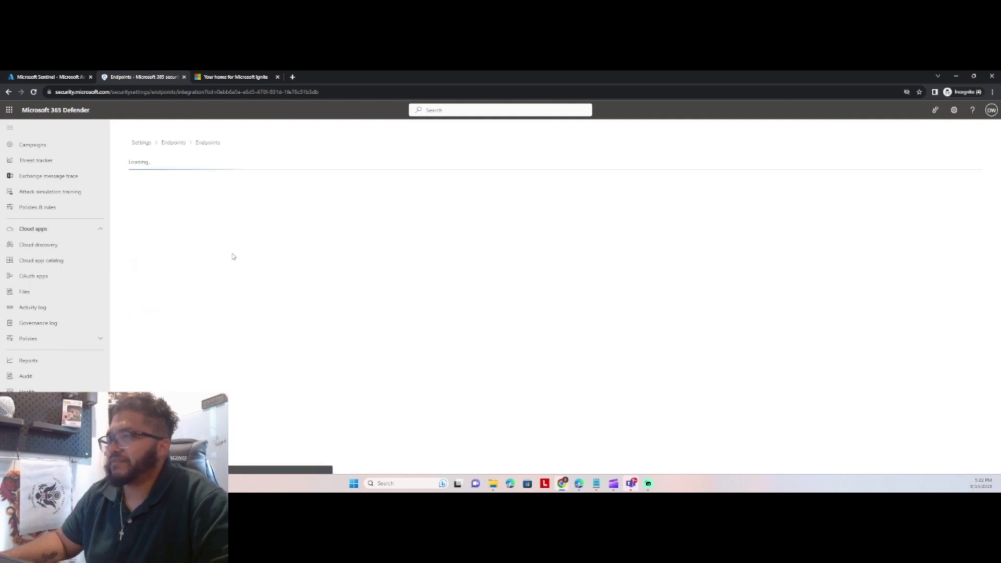
scroll(192, 271, "down", 2)
scroll(188, 263, "down", 3)
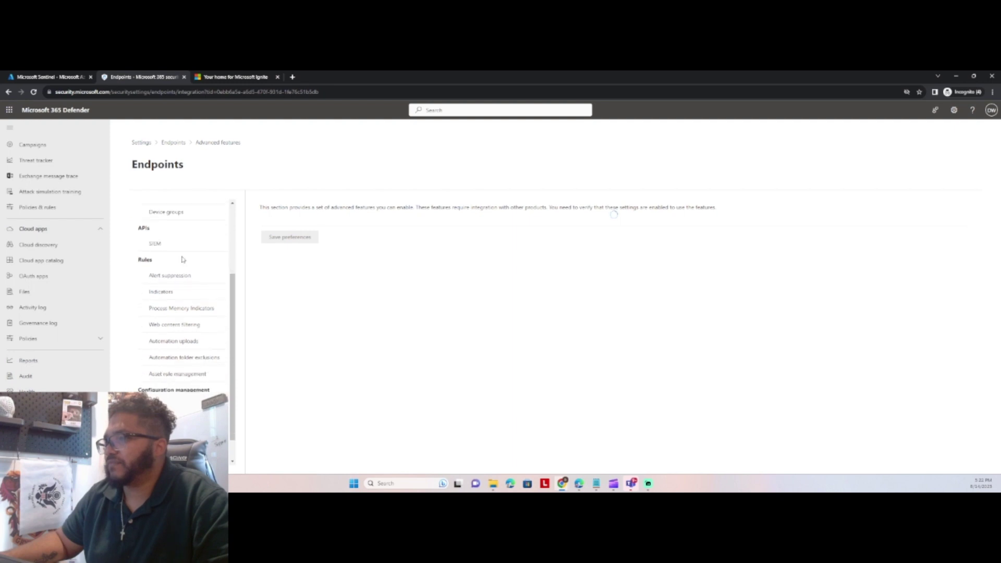
scroll(178, 337, "up", 5)
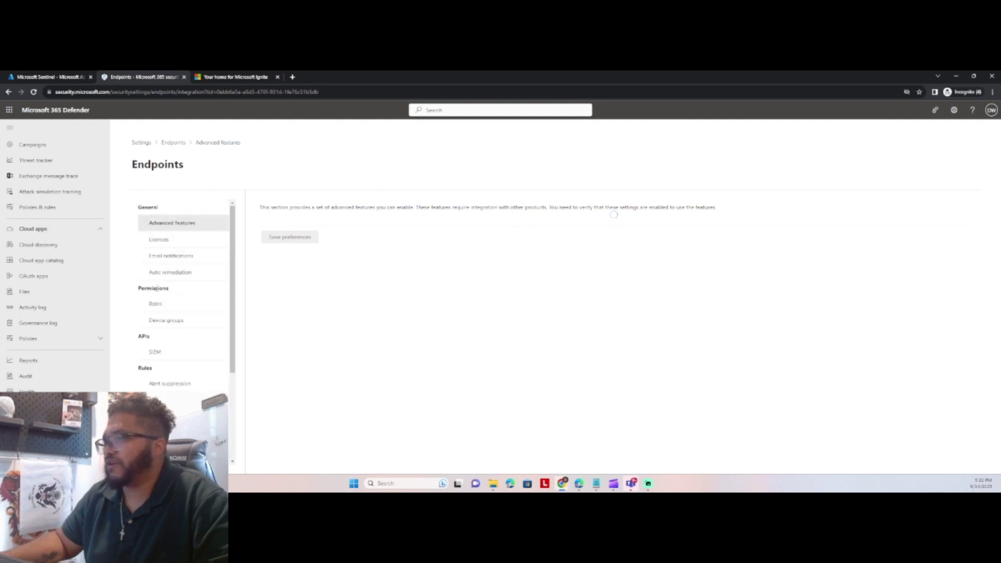
left_click(179, 326)
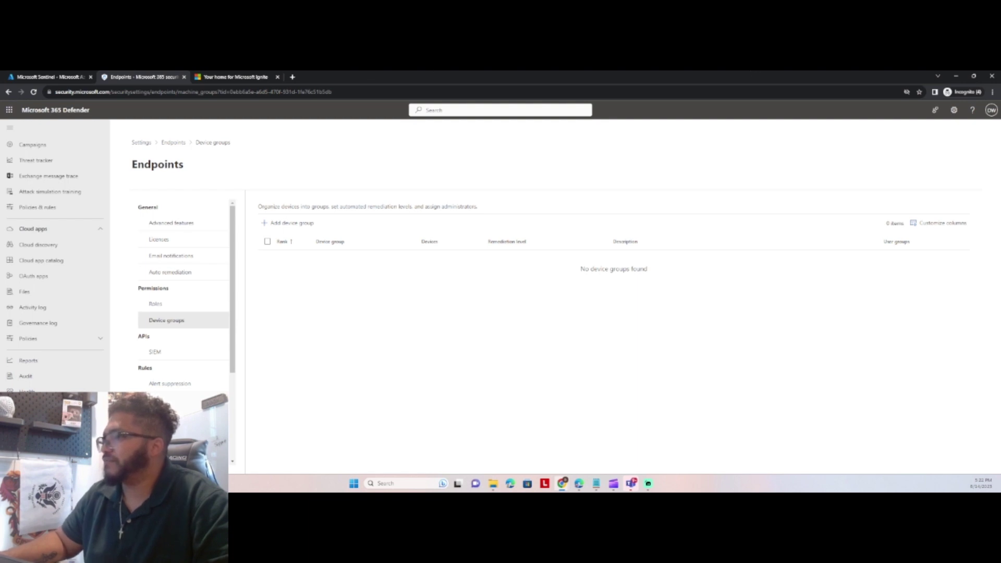
Create device group 'Test' with remediation 'Semi - require approval for all folders' and description 'Test'.
left_click(285, 235)
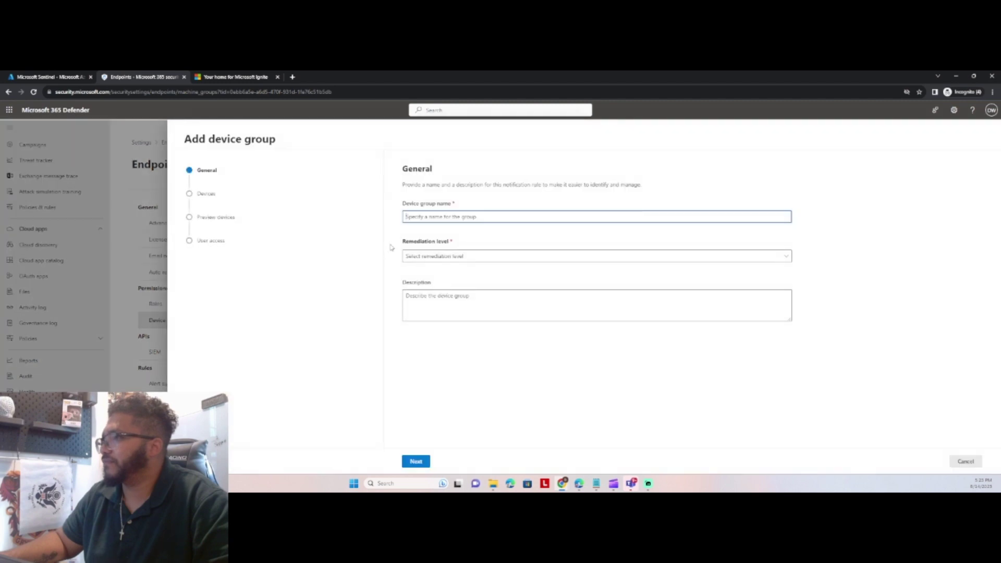
type("Test")
key("Tab")
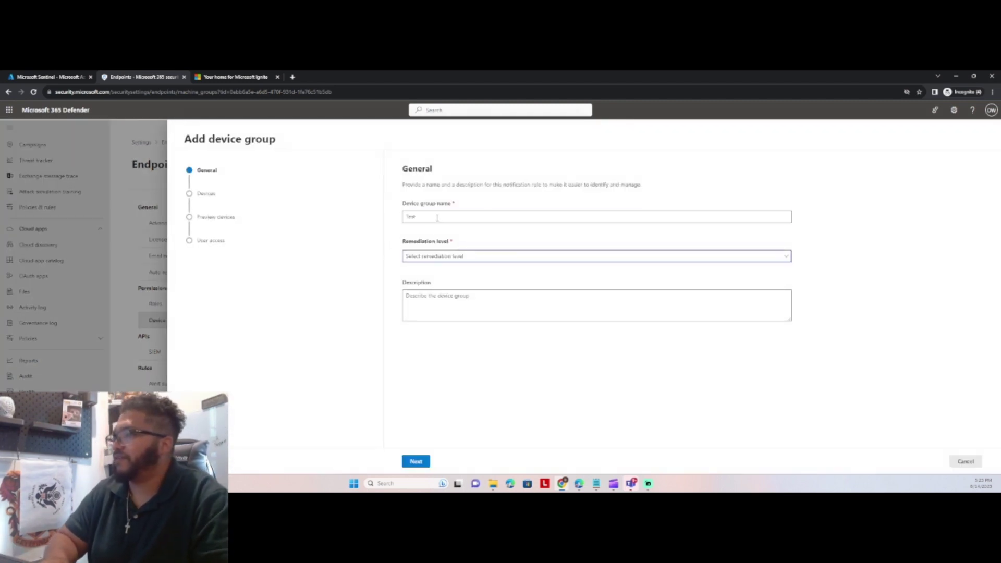
left_click(462, 260)
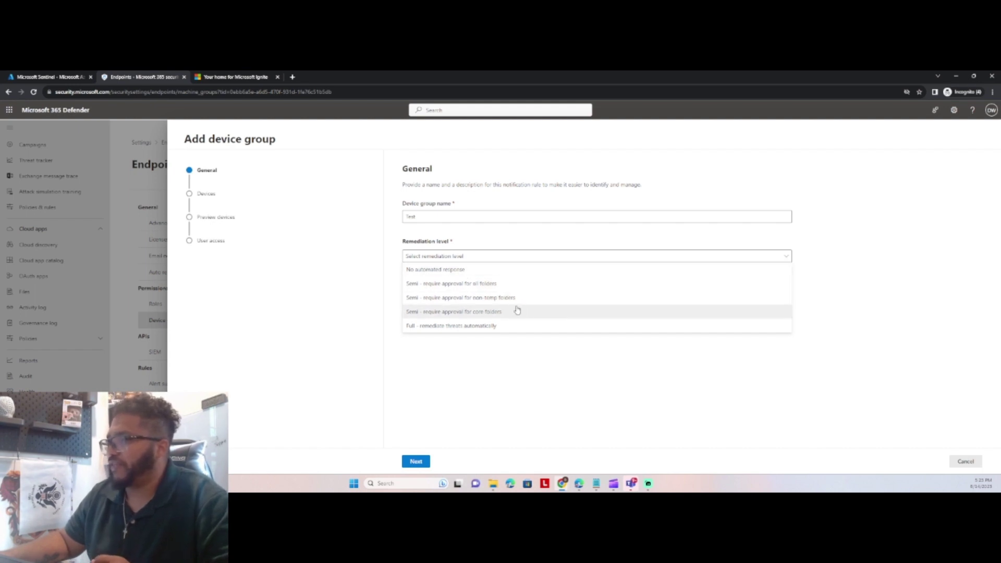
left_click(518, 357)
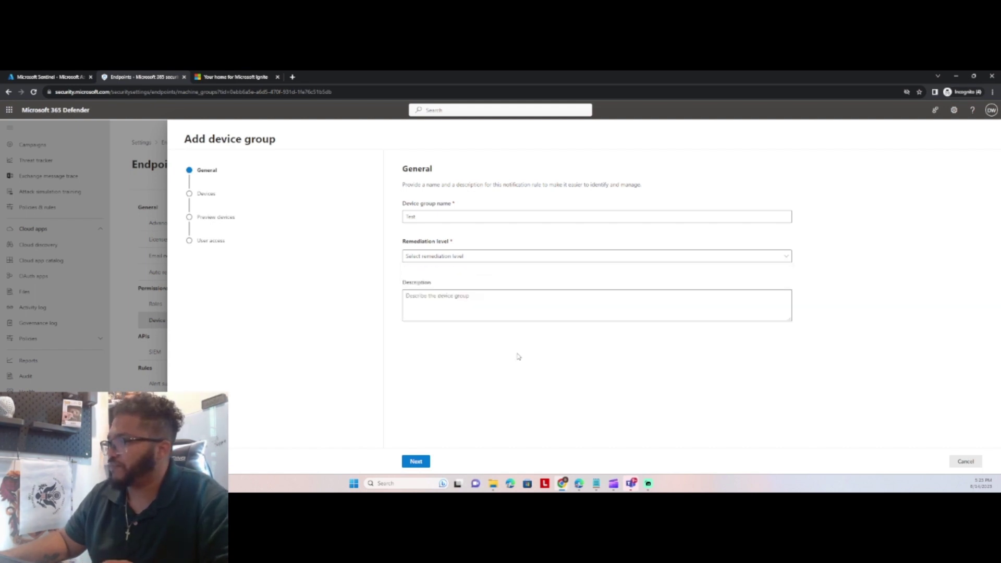
left_click(471, 259)
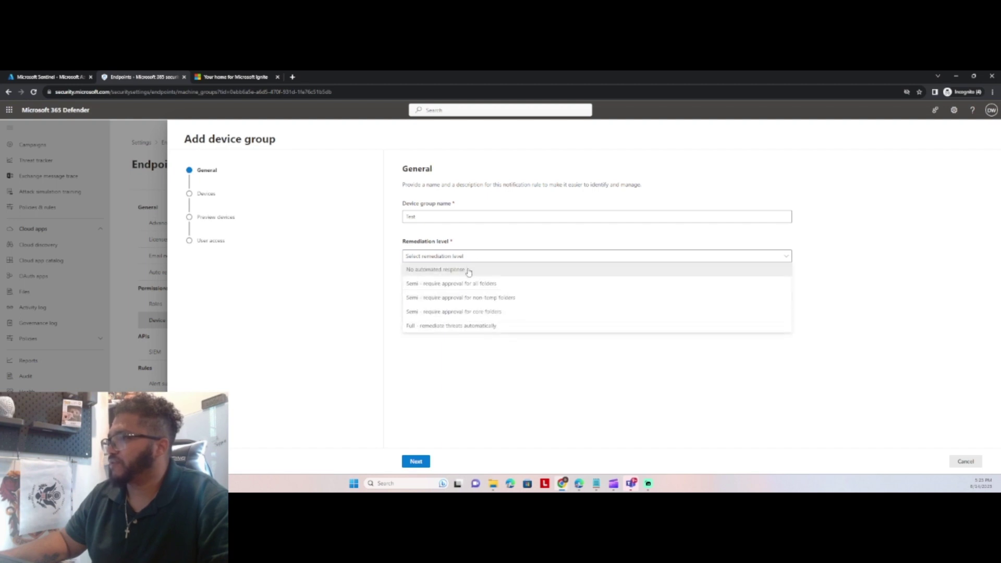
left_click(471, 284)
left_click(468, 309)
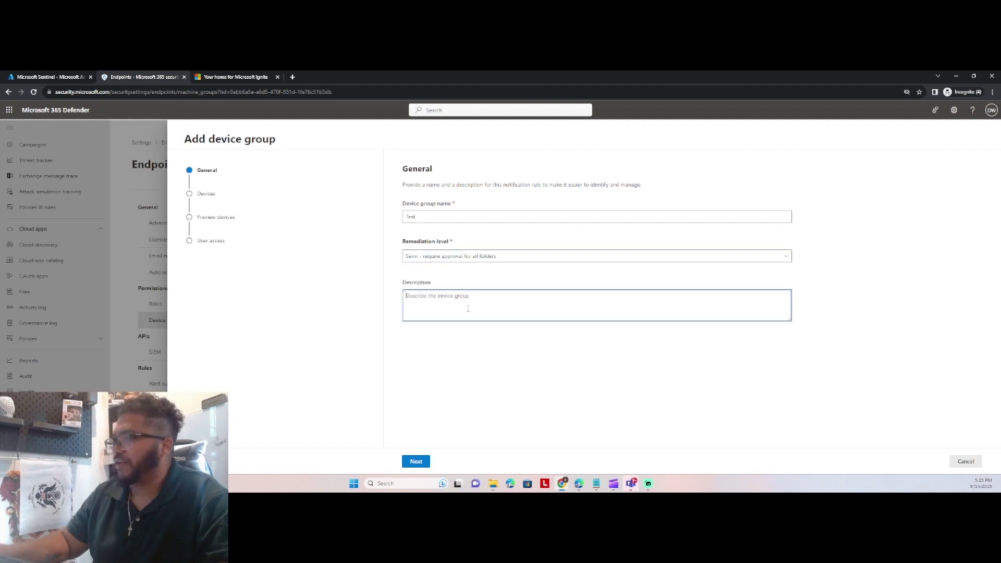
type("Test")
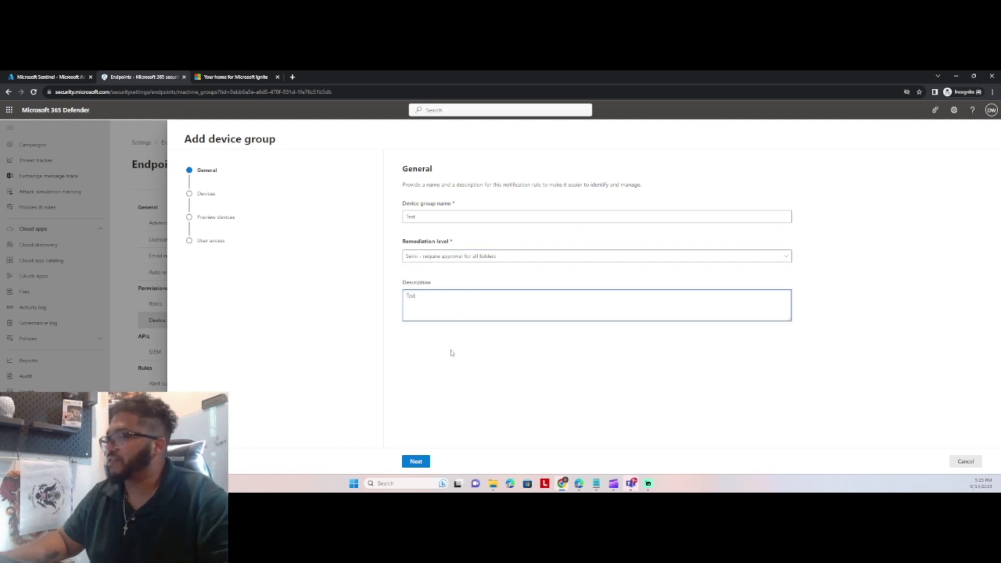
left_click(416, 462)
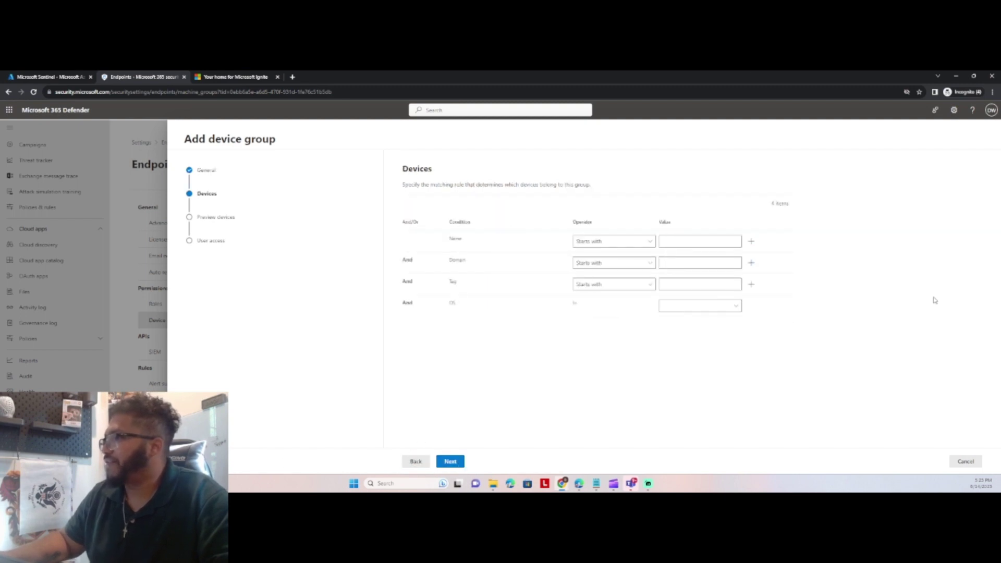
Set the first device-matching rule to Name contains 'SRV'.
left_click(615, 241)
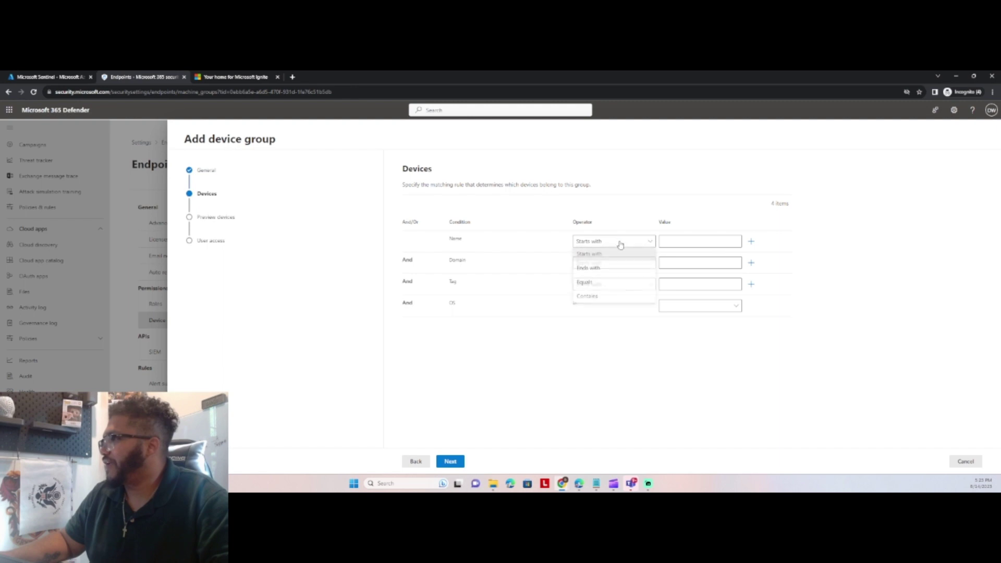
left_click(634, 228)
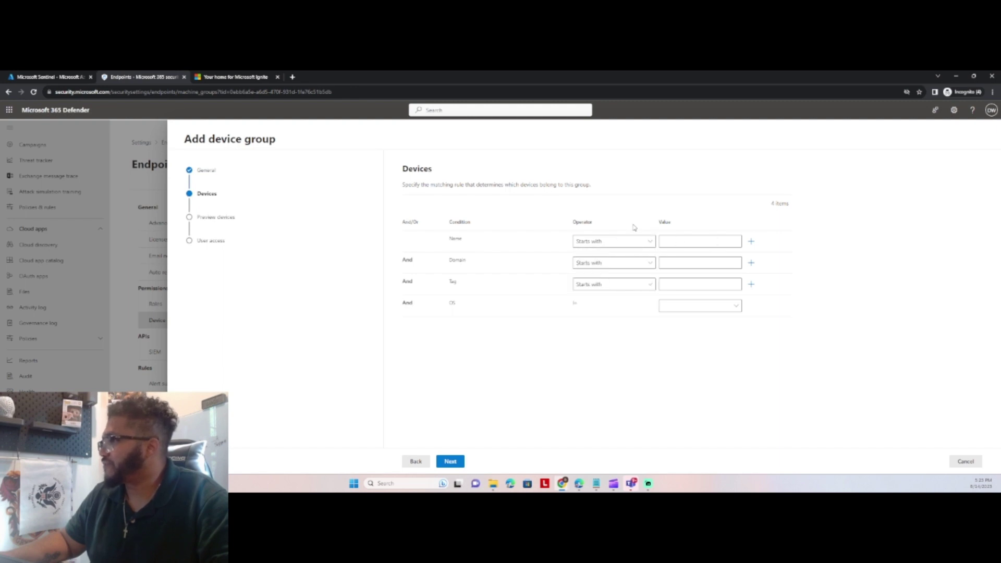
left_click(641, 244)
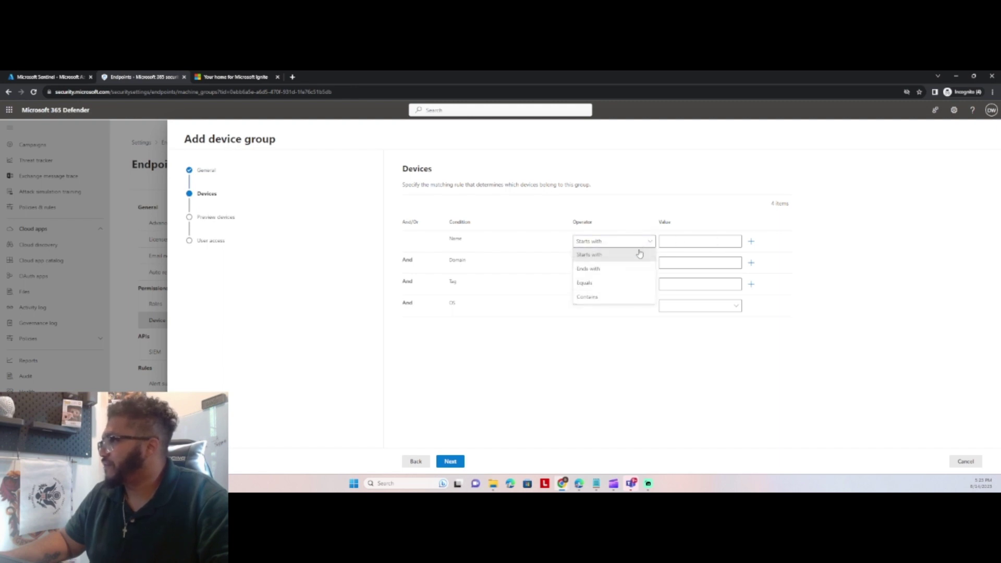
left_click(637, 296)
left_click(710, 241)
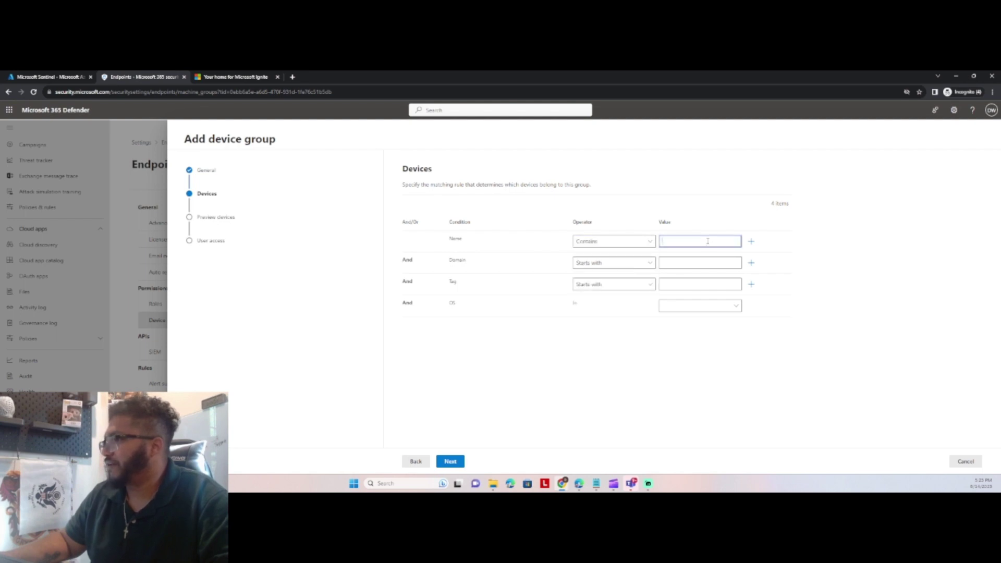
type("S")
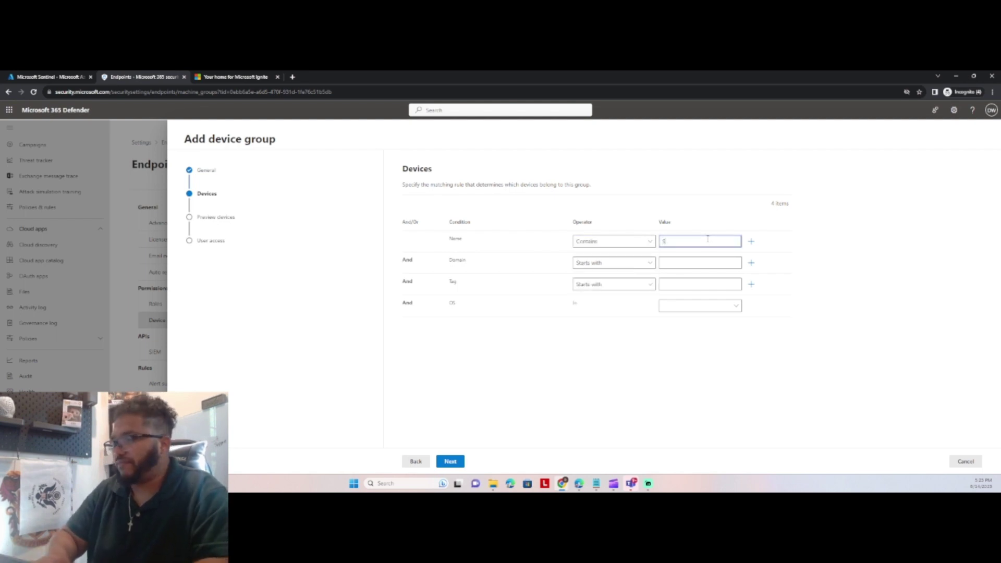
type("RV")
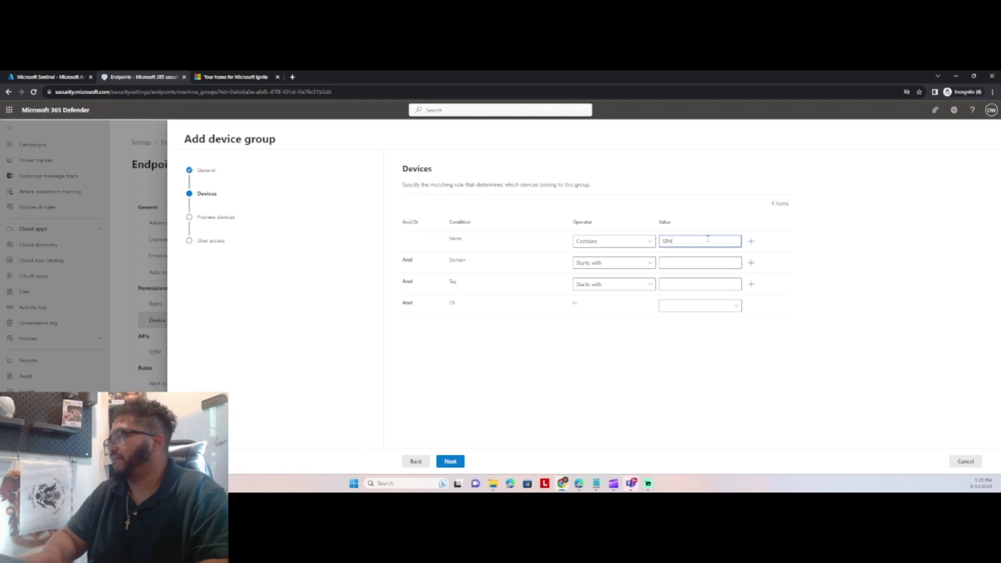
Add an Or Name rule that matches names ending with '1'.
left_click(751, 241)
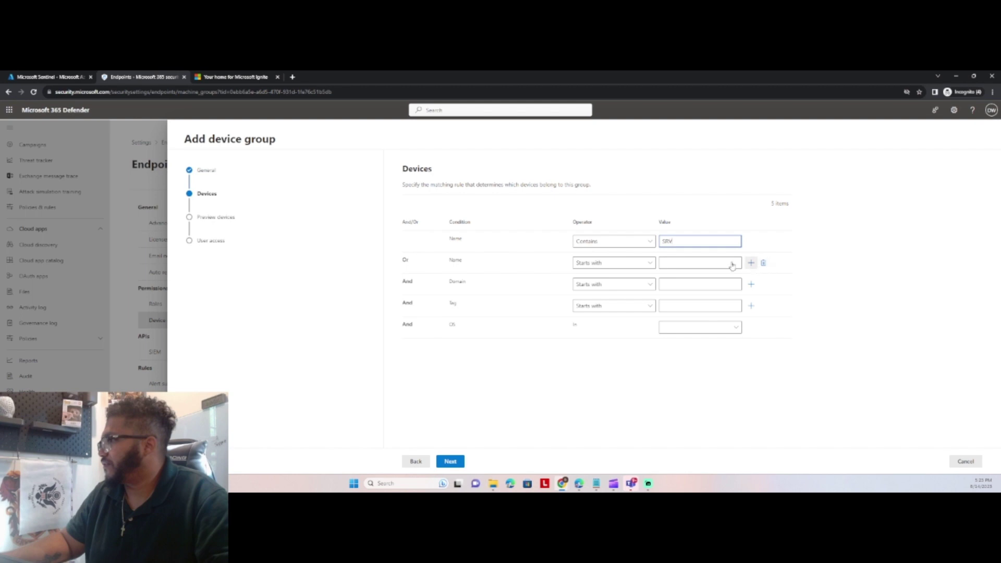
left_click(645, 263)
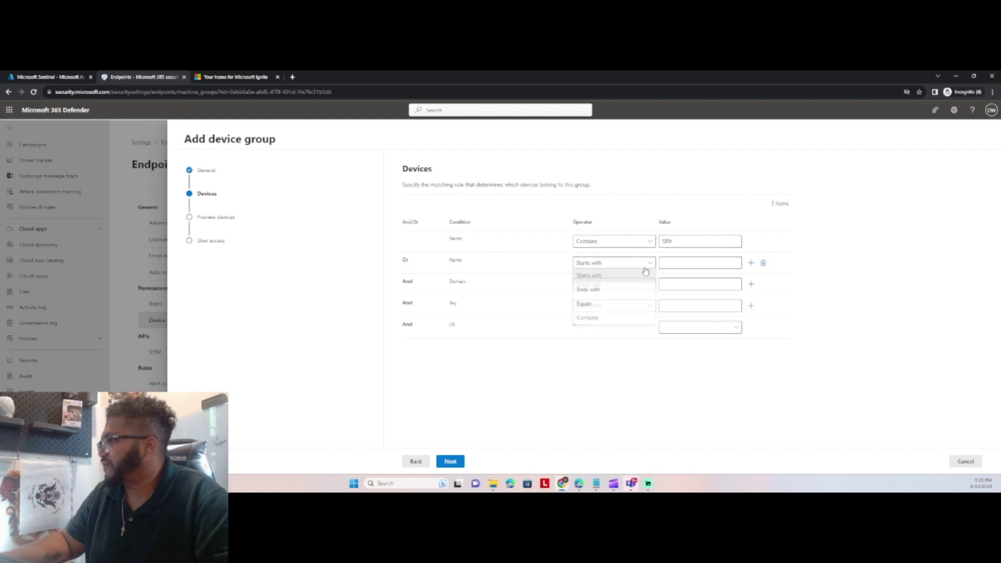
left_click(607, 295)
left_click(678, 264)
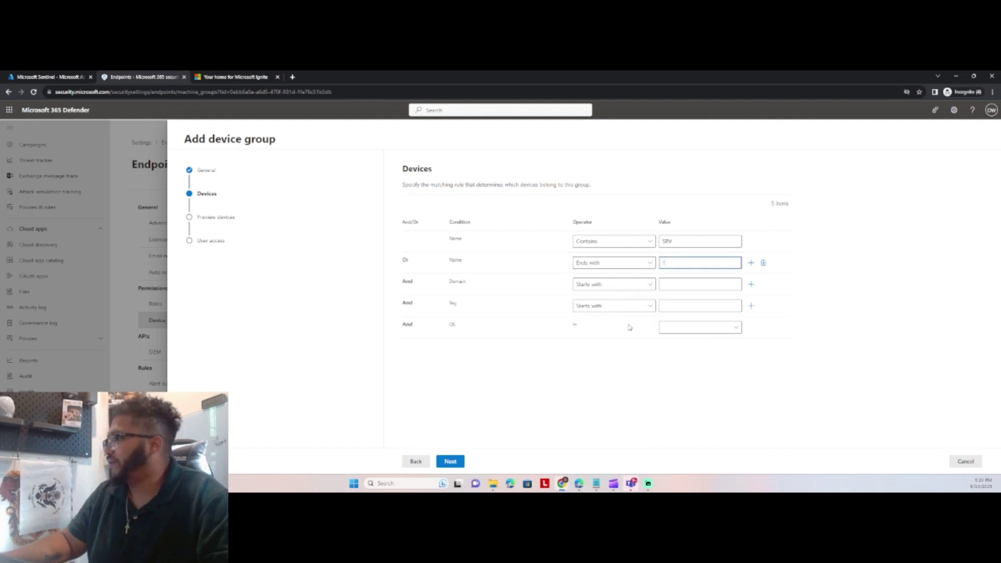
left_click(607, 348)
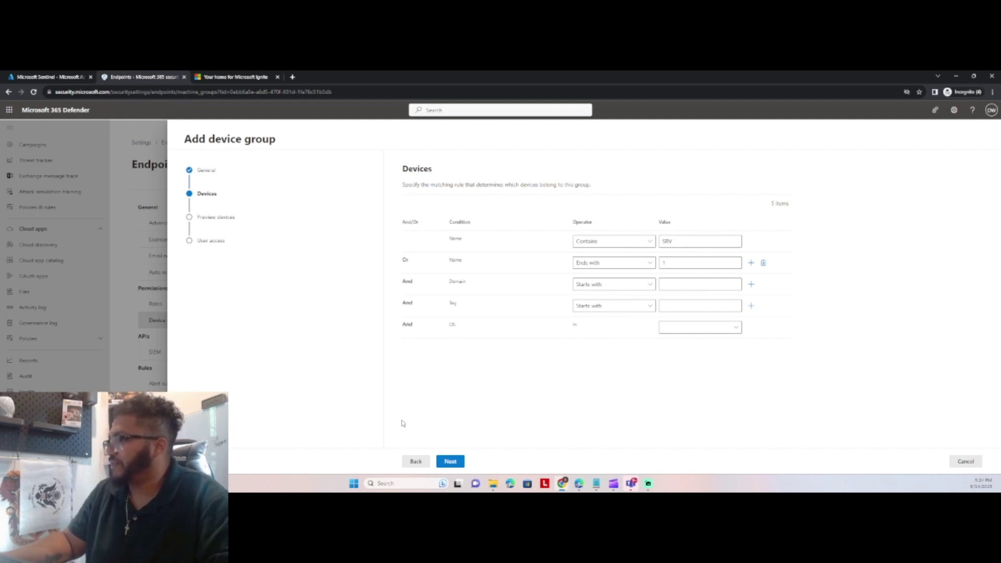
Preview the single device matching the rules and continue to User access.
left_click(451, 462)
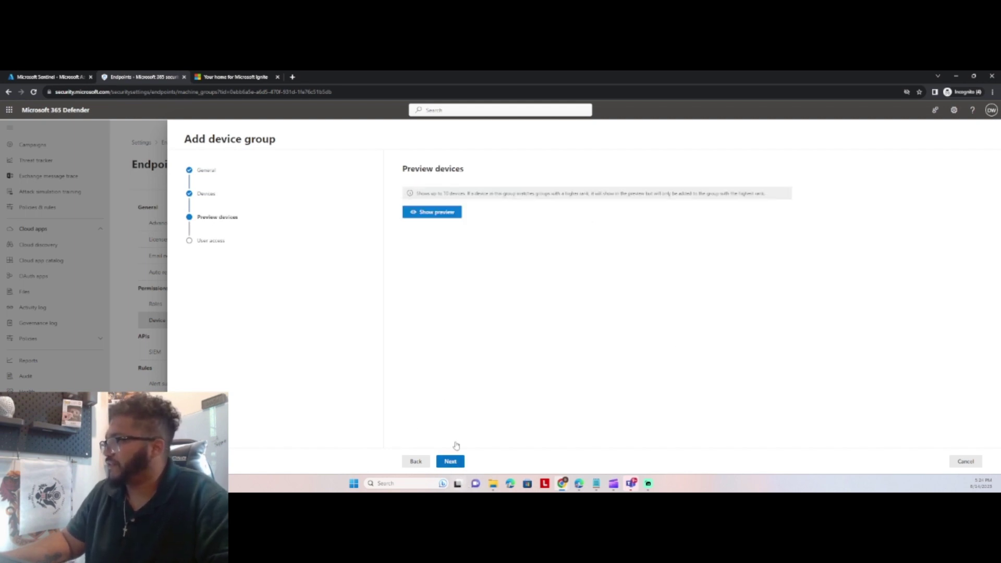
left_click(459, 215)
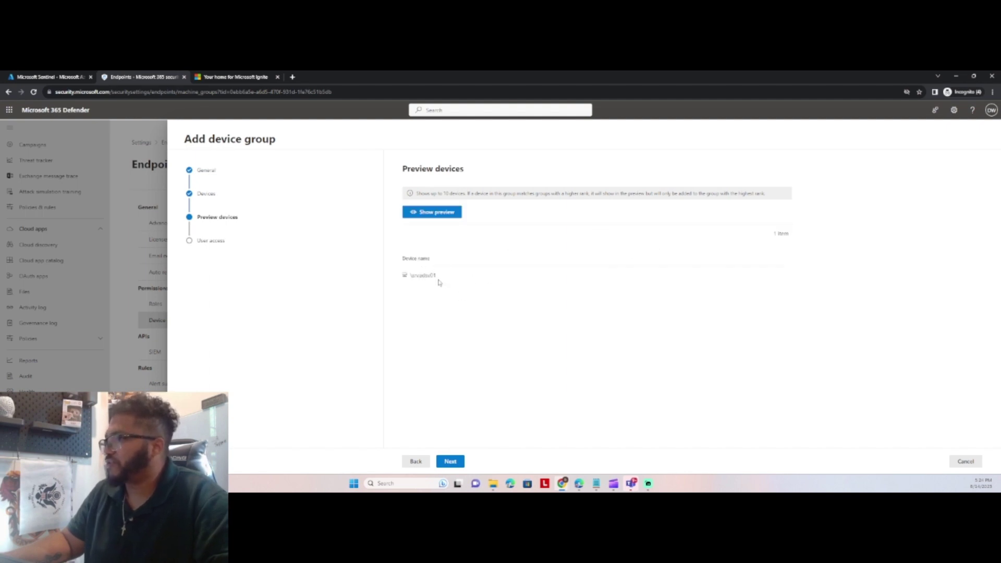
left_click(450, 461)
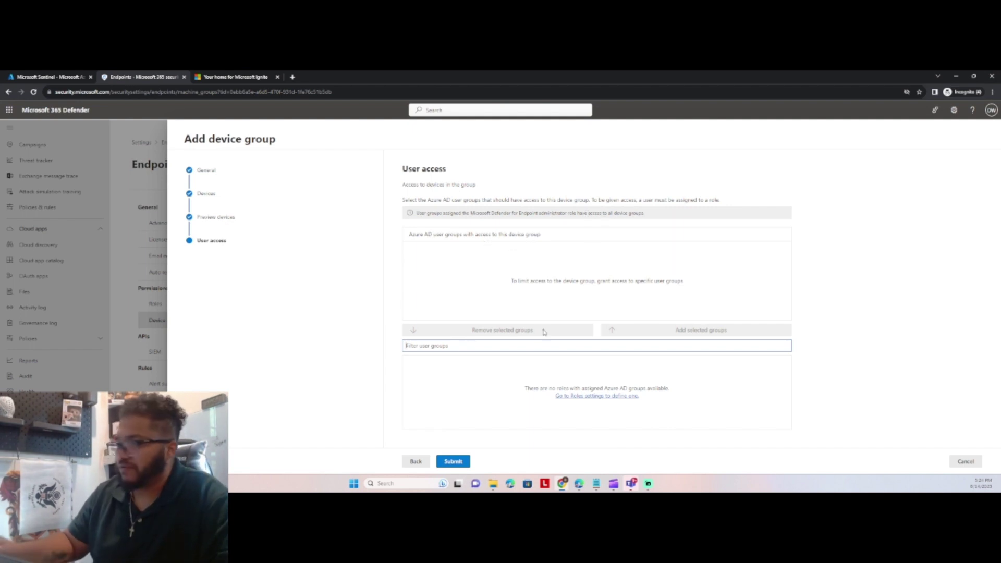
Filter user groups by 'Microsoft', clear the filter, and go to the Roles settings.
type("Mic")
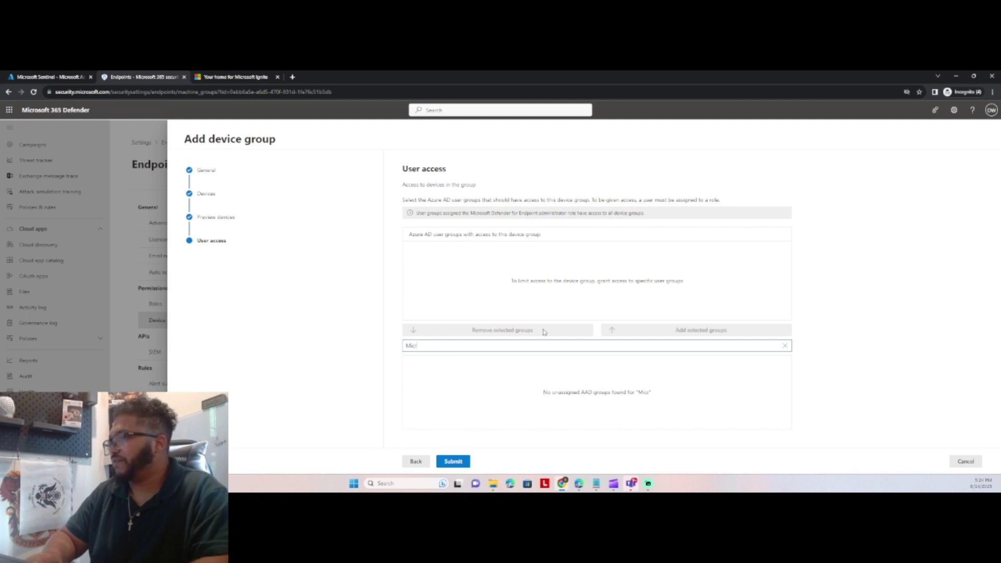
type("rosoft")
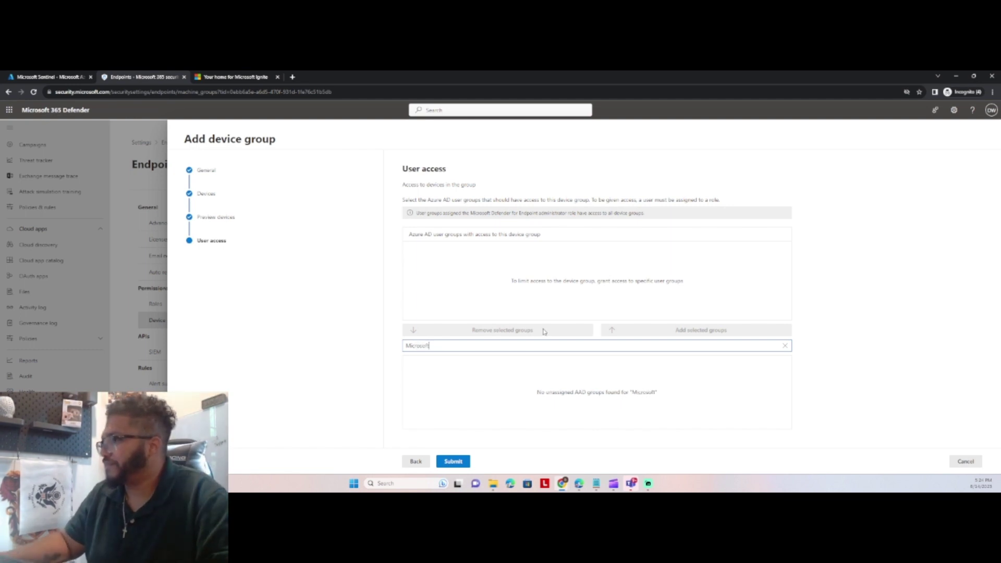
left_click_drag(449, 345, 360, 350)
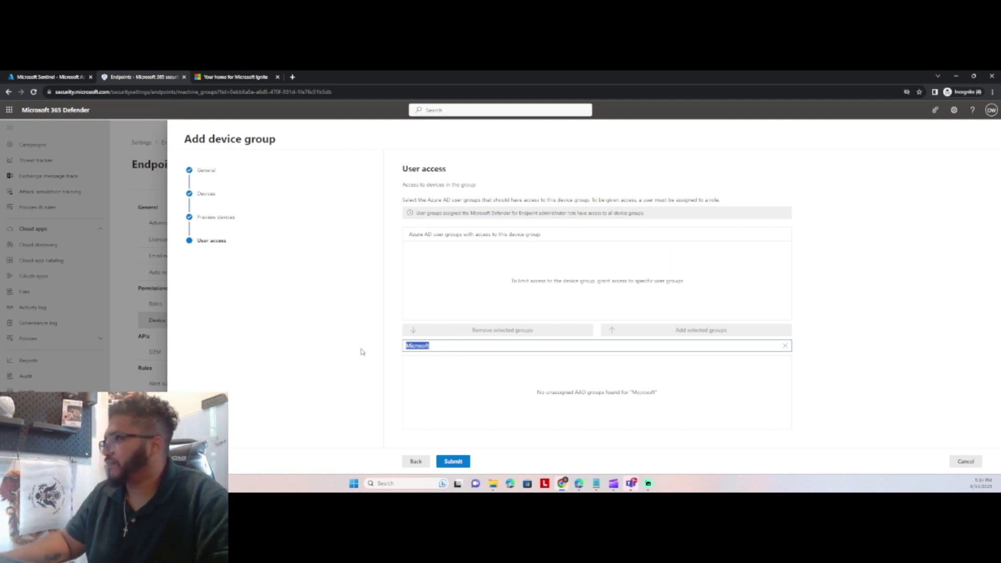
key("BackSpace")
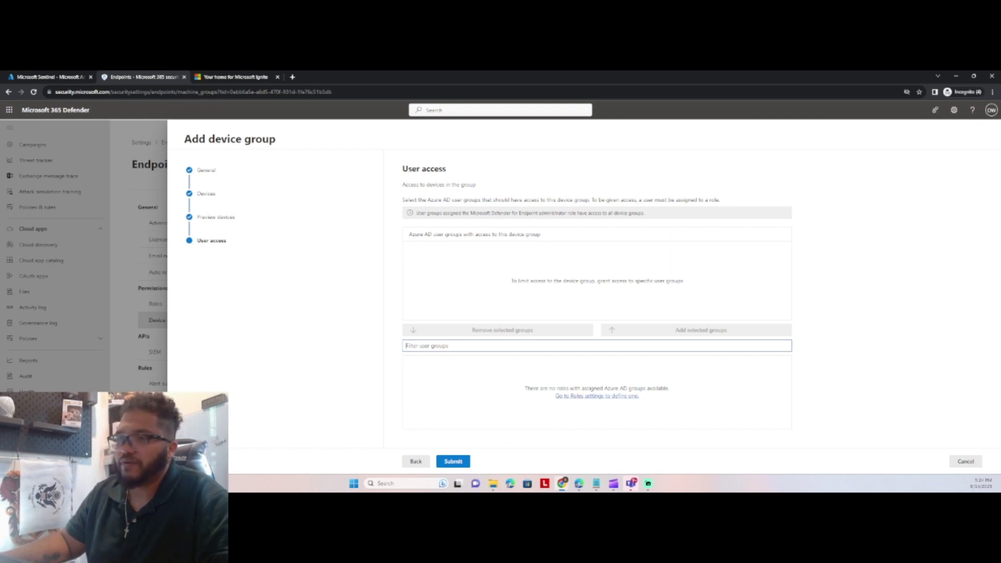
left_click(622, 396)
Discard the device group, turn on roles, and save the default administrator role without a user group.
left_click(498, 309)
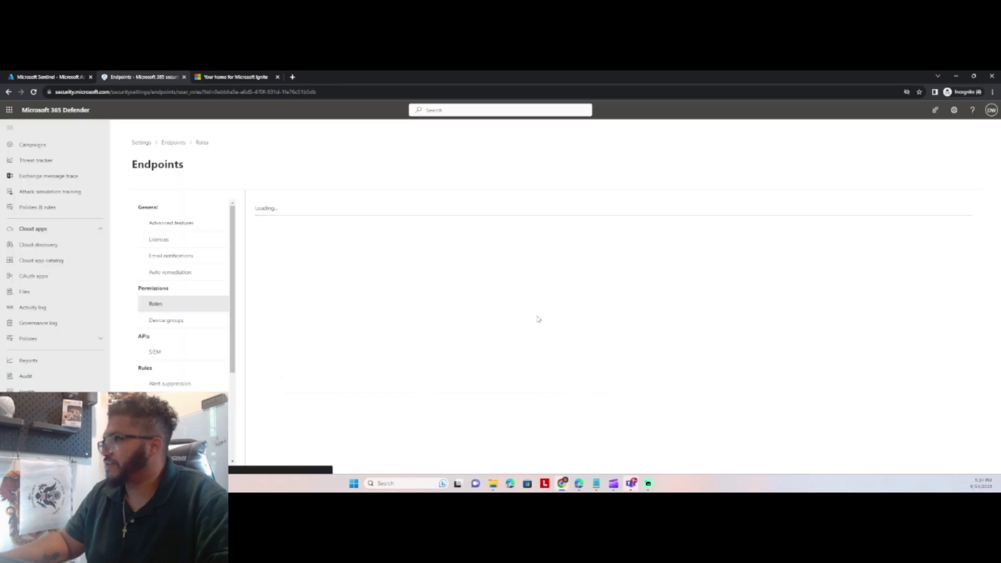
left_click(279, 268)
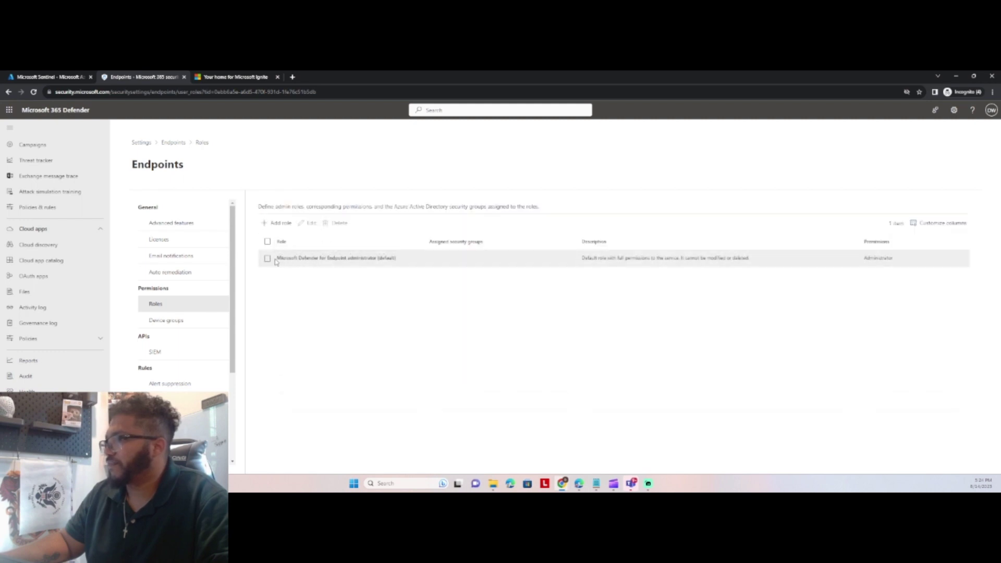
left_click(286, 262)
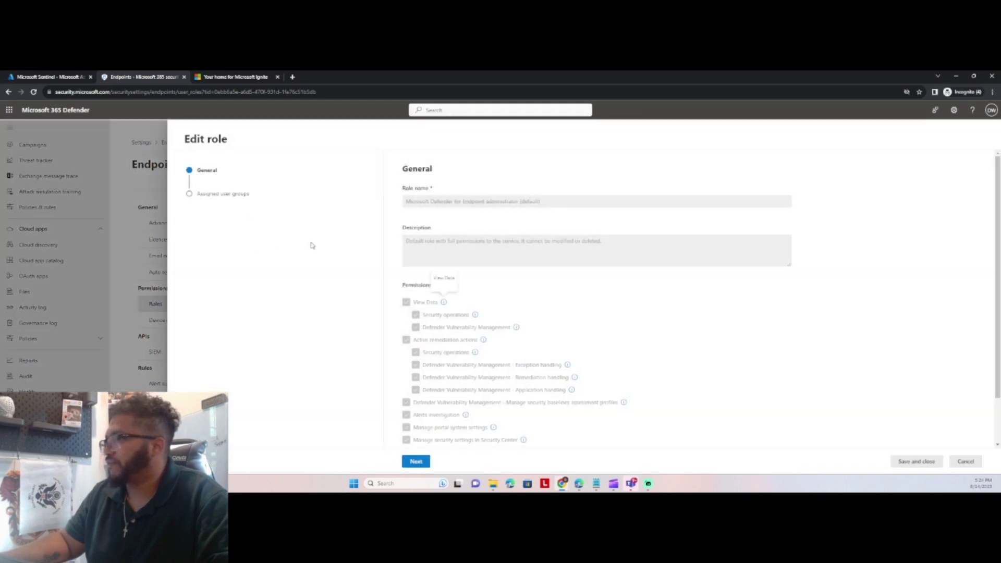
left_click(416, 461)
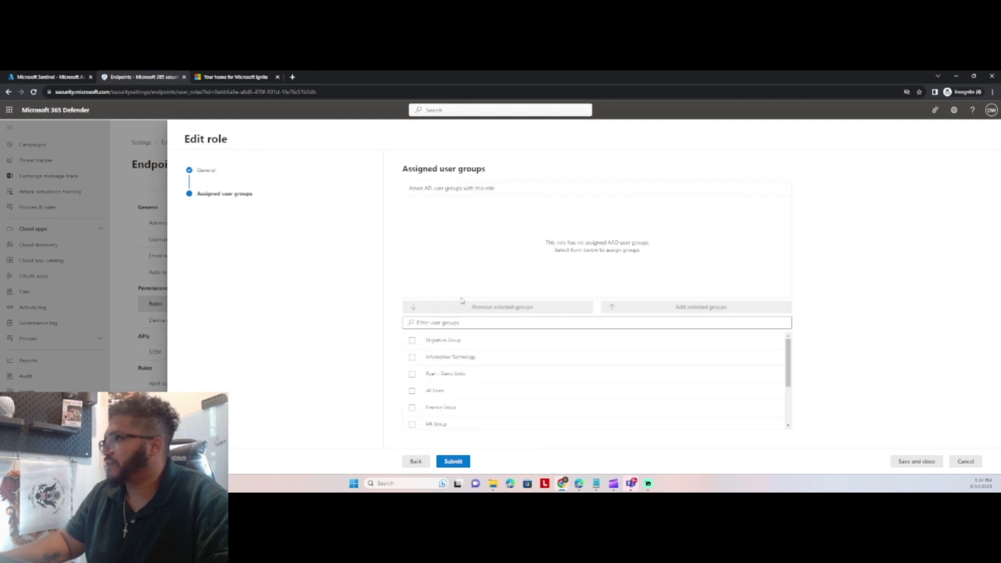
scroll(459, 357, "down", 3)
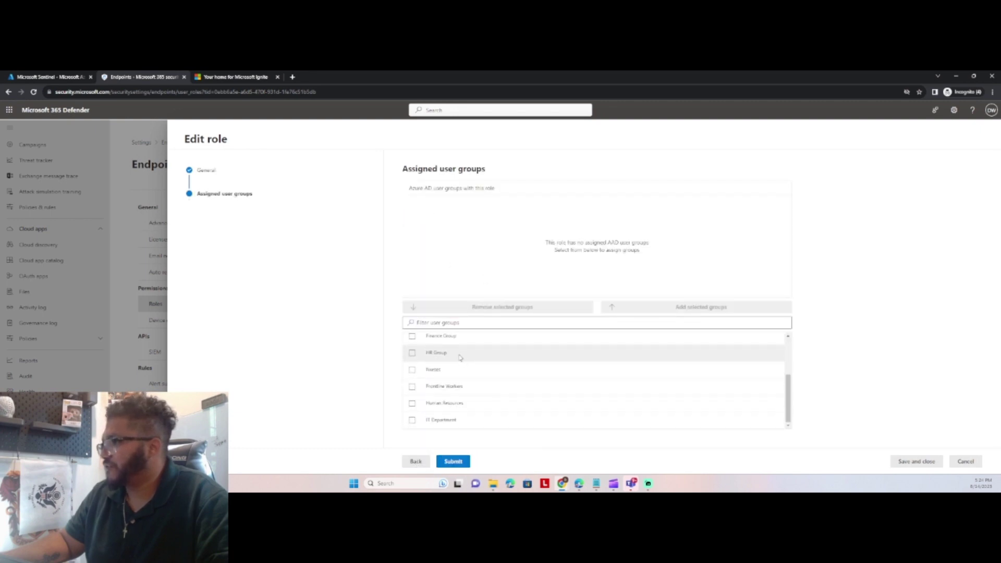
left_click(463, 424)
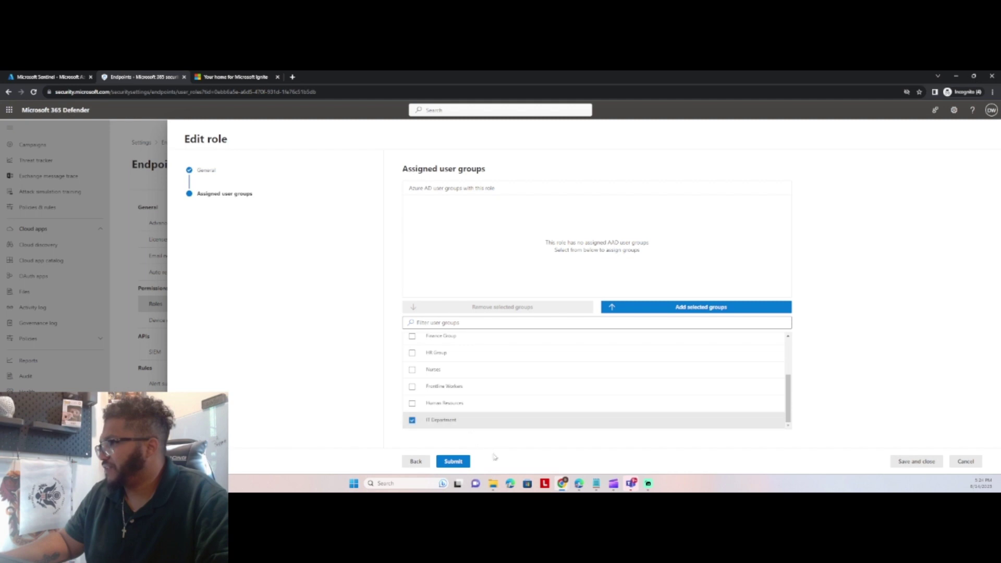
left_click(453, 461)
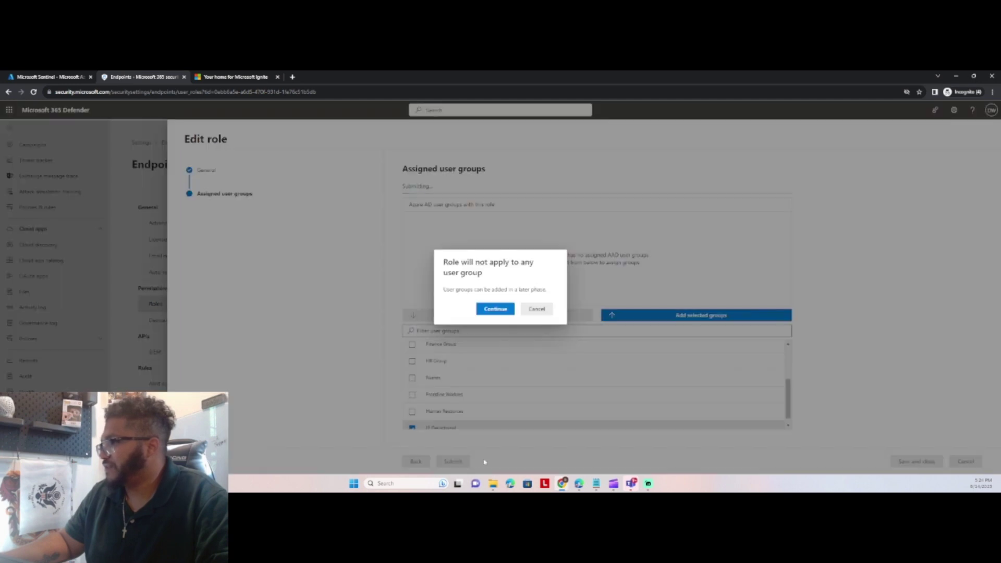
left_click(495, 309)
left_click(415, 461)
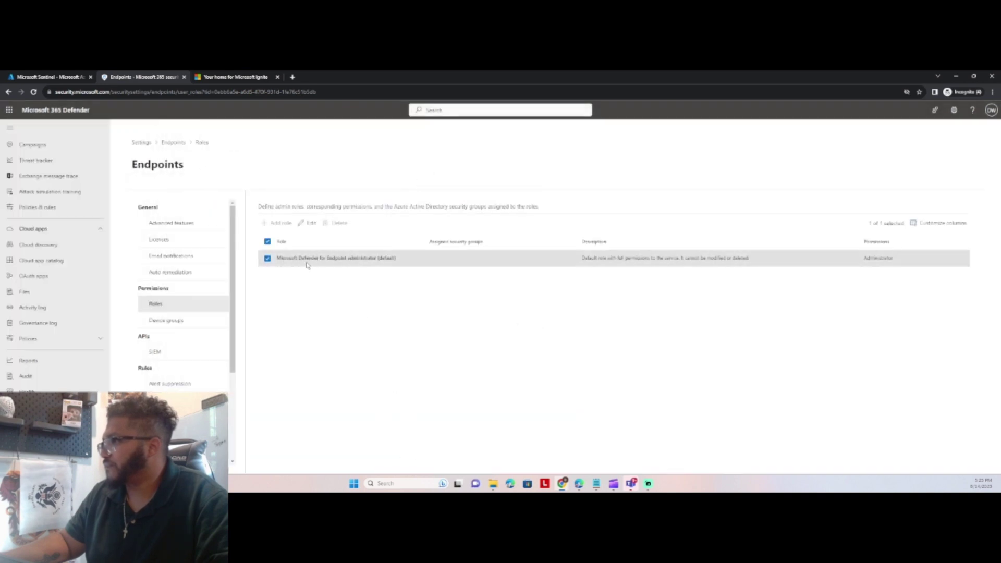
Add IT Department to the Endpoint administrator (default) role, submit, and dismiss the Client Error.
left_click(366, 263)
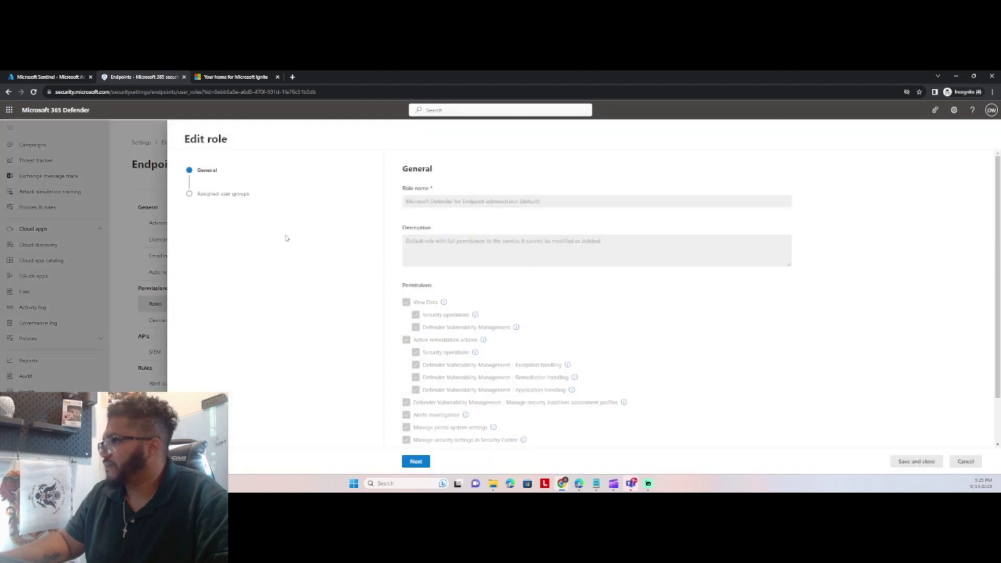
left_click(416, 461)
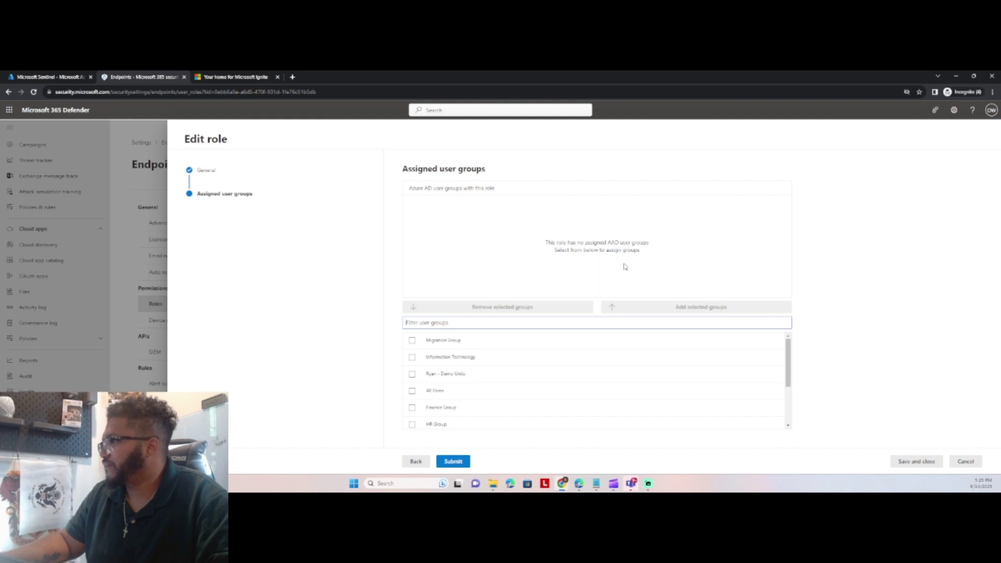
scroll(455, 373, "down", 3)
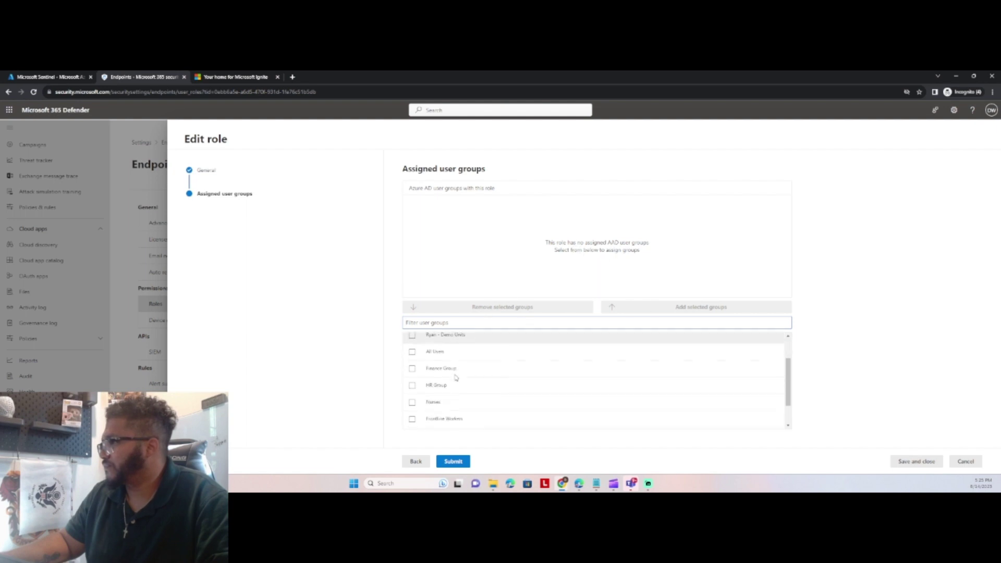
left_click(412, 420)
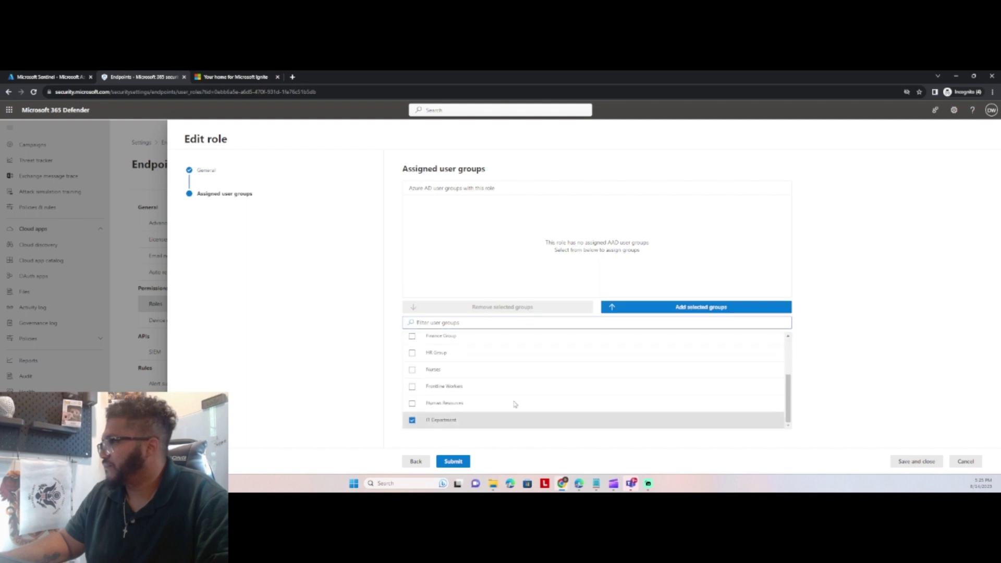
left_click(693, 307)
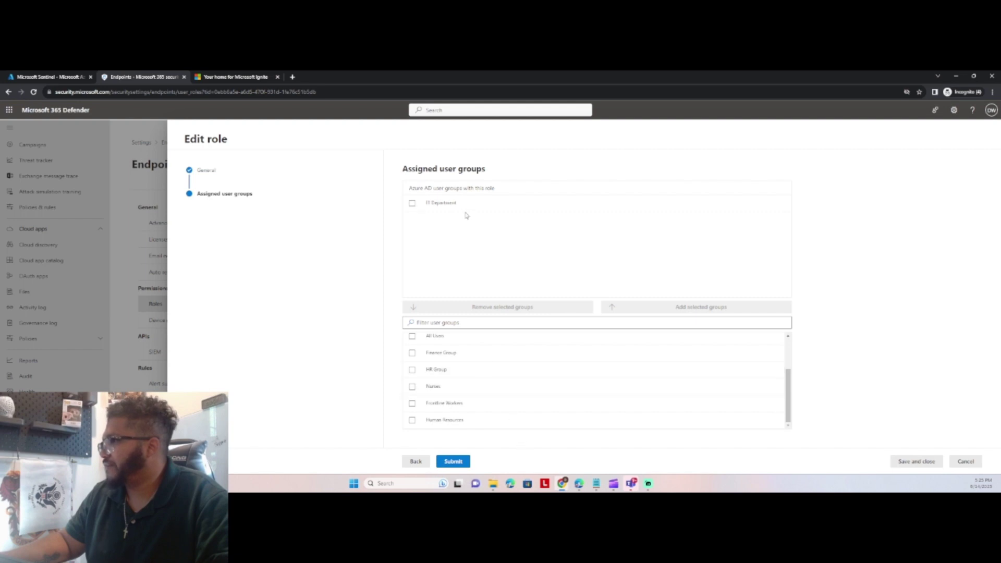
left_click(417, 204)
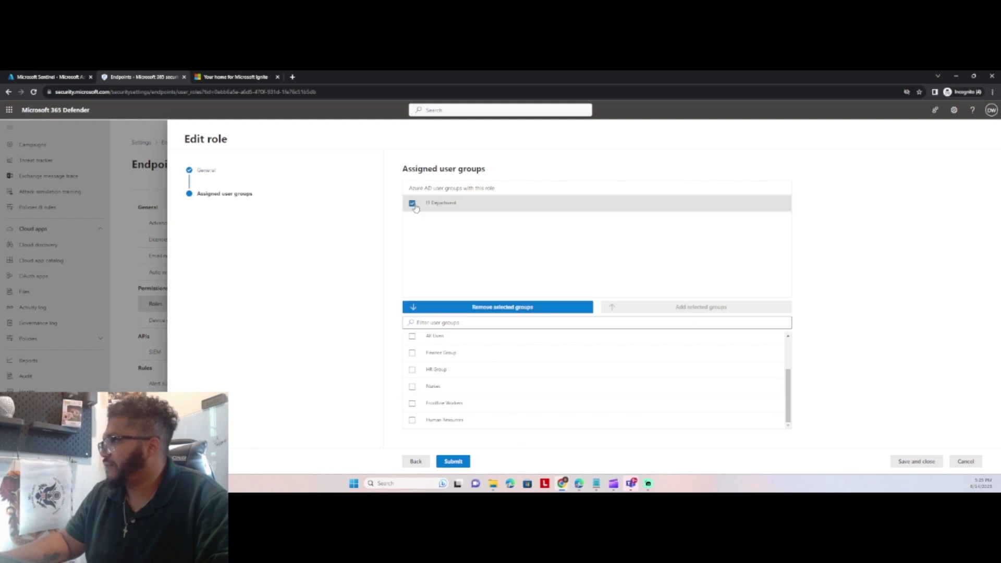
left_click(453, 461)
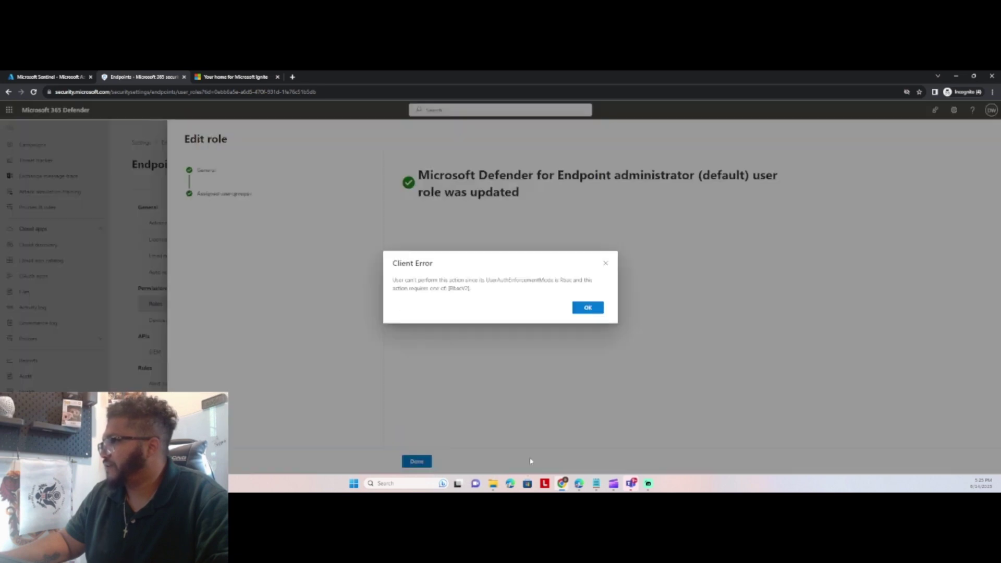
left_click(587, 308)
left_click(416, 462)
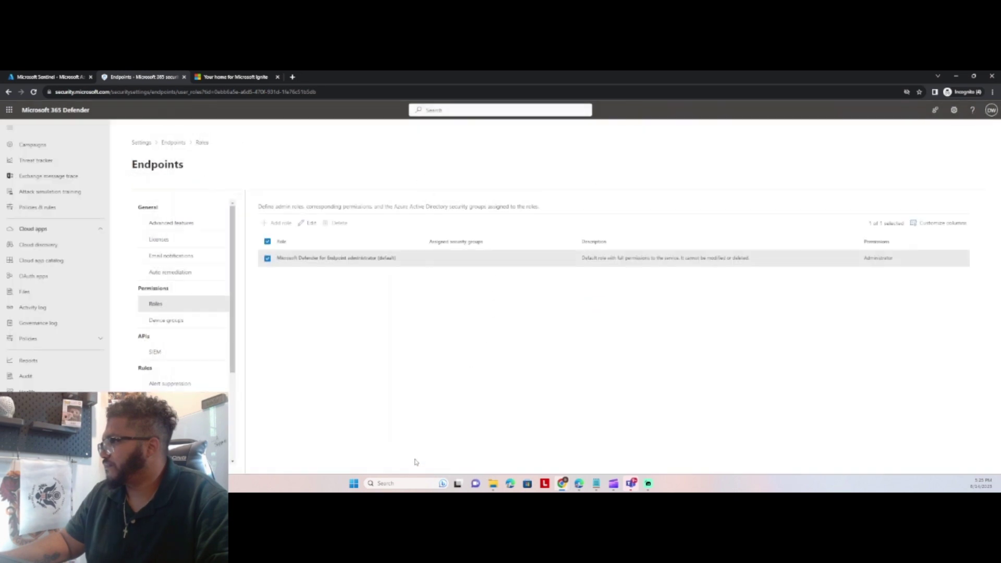